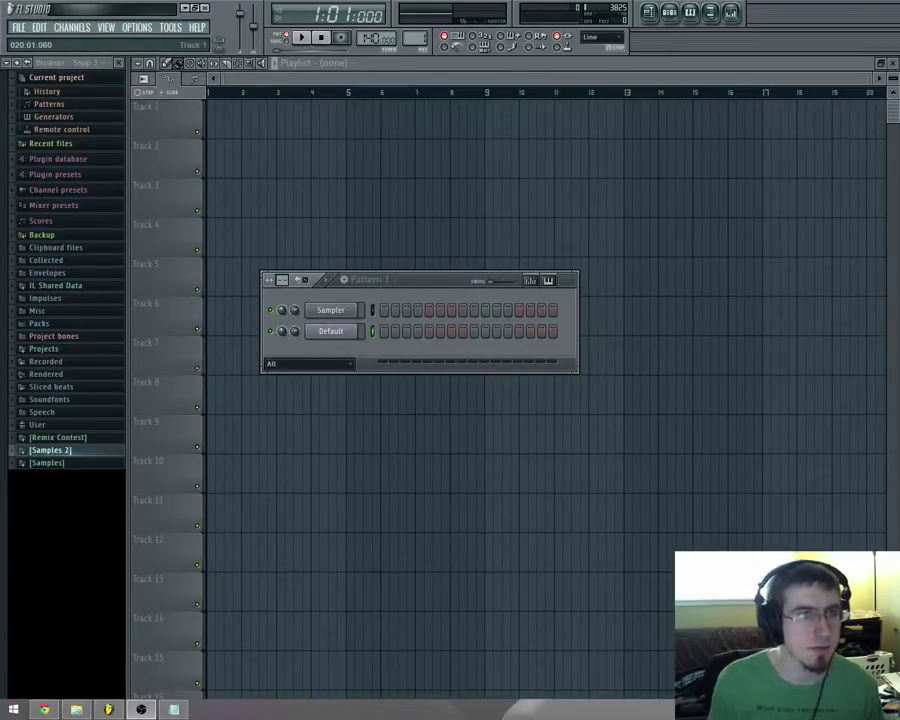
Step: Add a Sytrus channel via CHANNELS > Add one, reposition its window, and play a test note
left_click(80, 30)
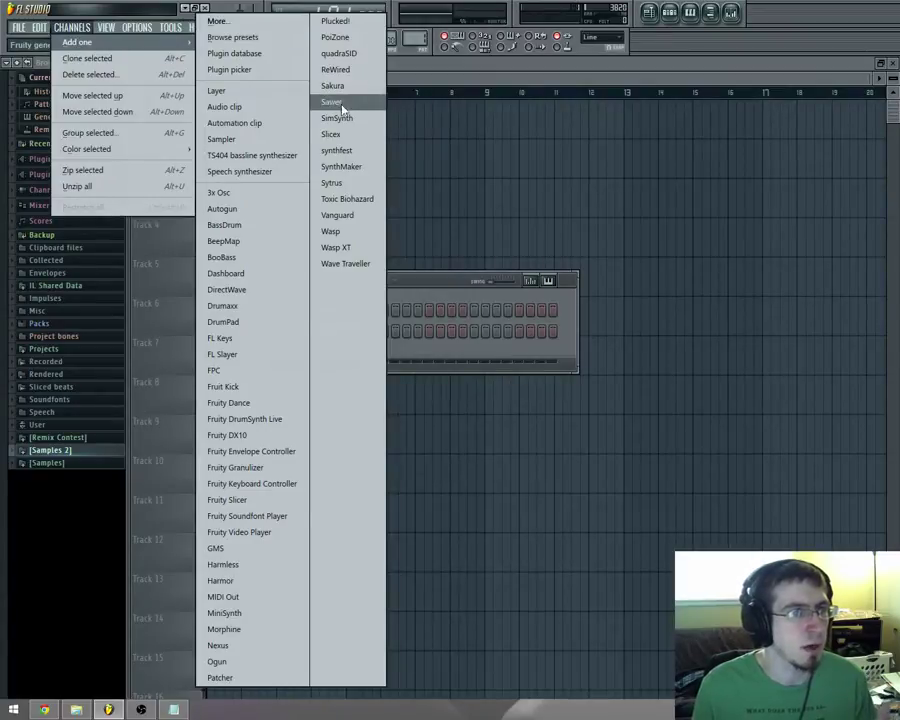
left_click(352, 190)
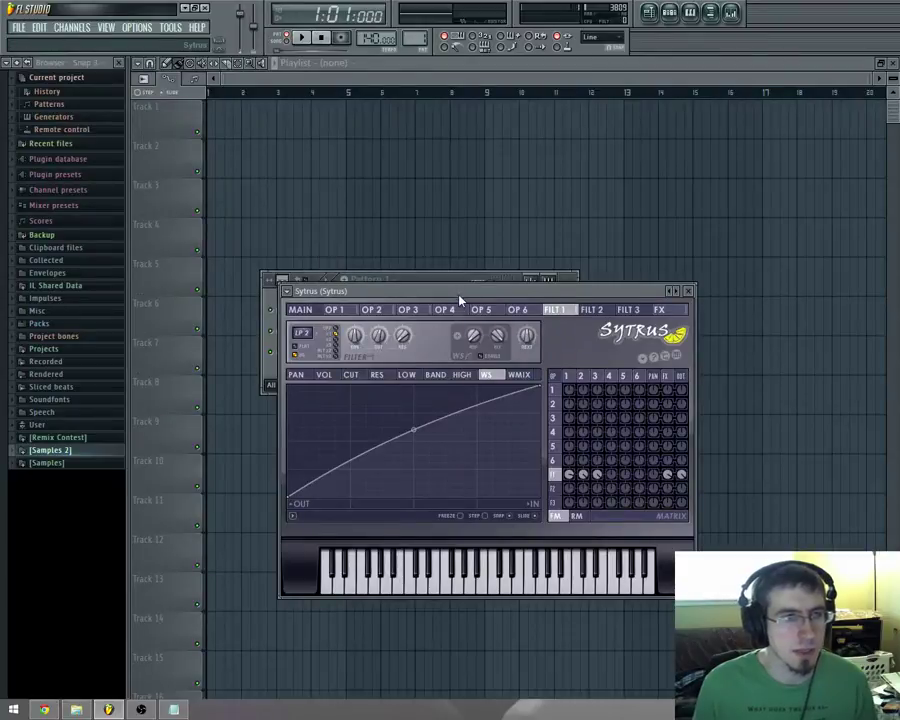
left_click_drag(460, 299, 482, 209)
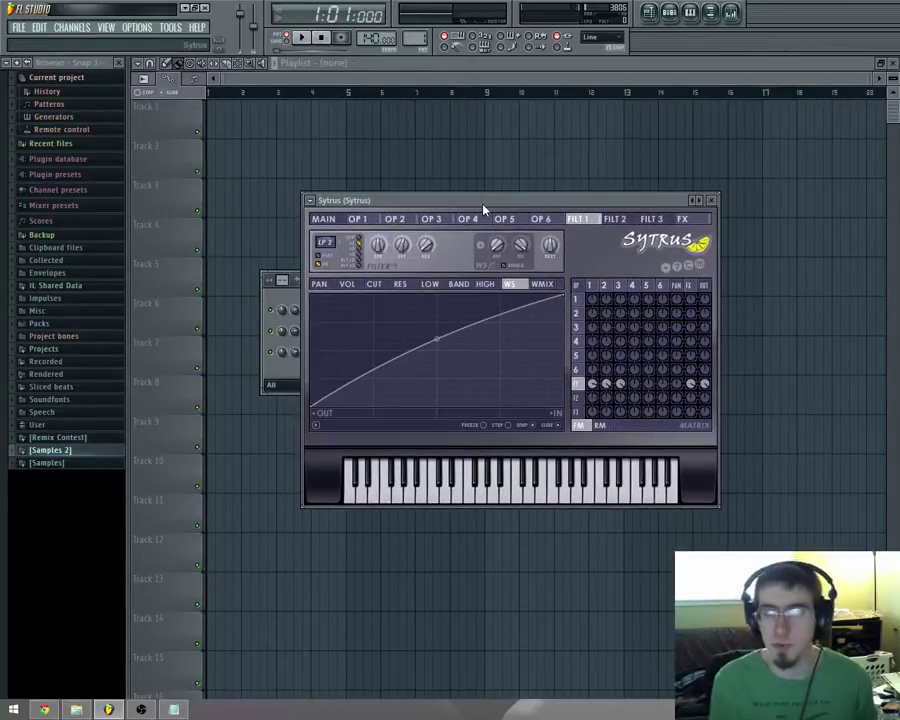
key("x")
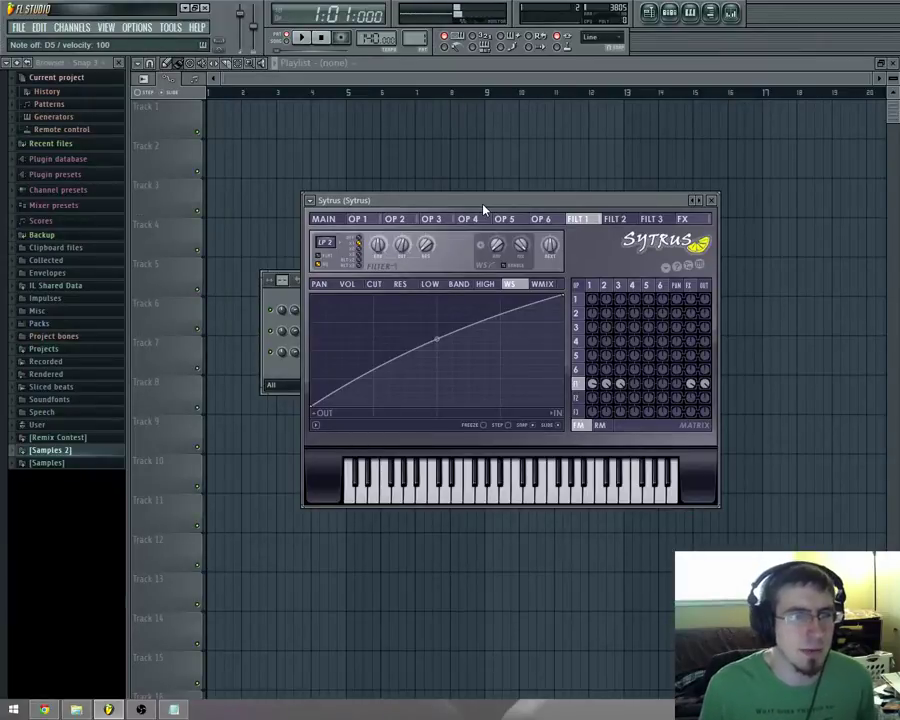
Step: Load Sytrus's Default preset from the plugin options menu and switch to the MAIN page
left_click(313, 203)
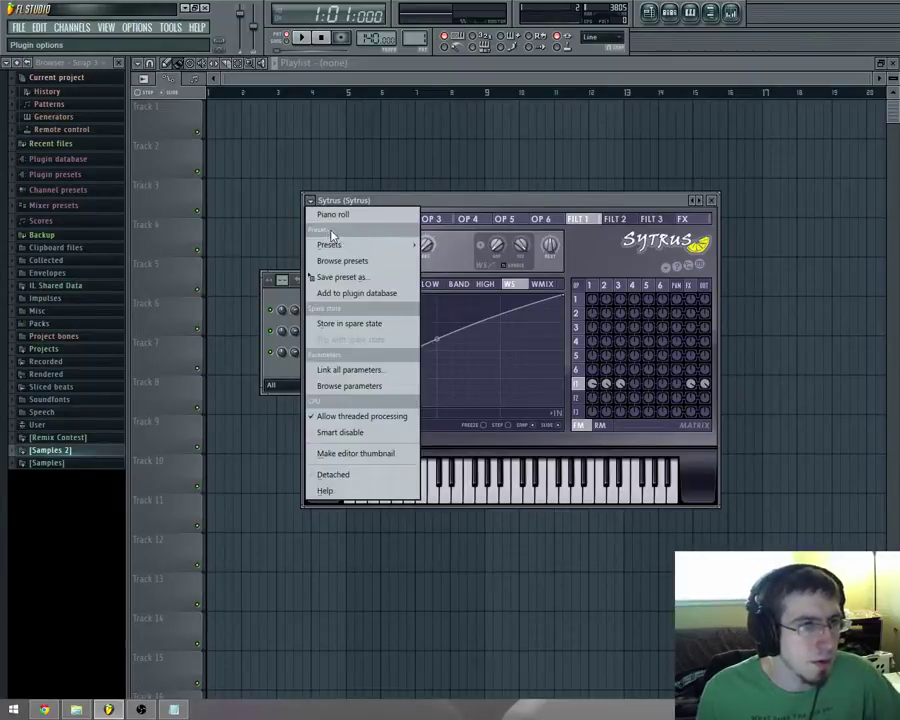
mouse_move(330, 216)
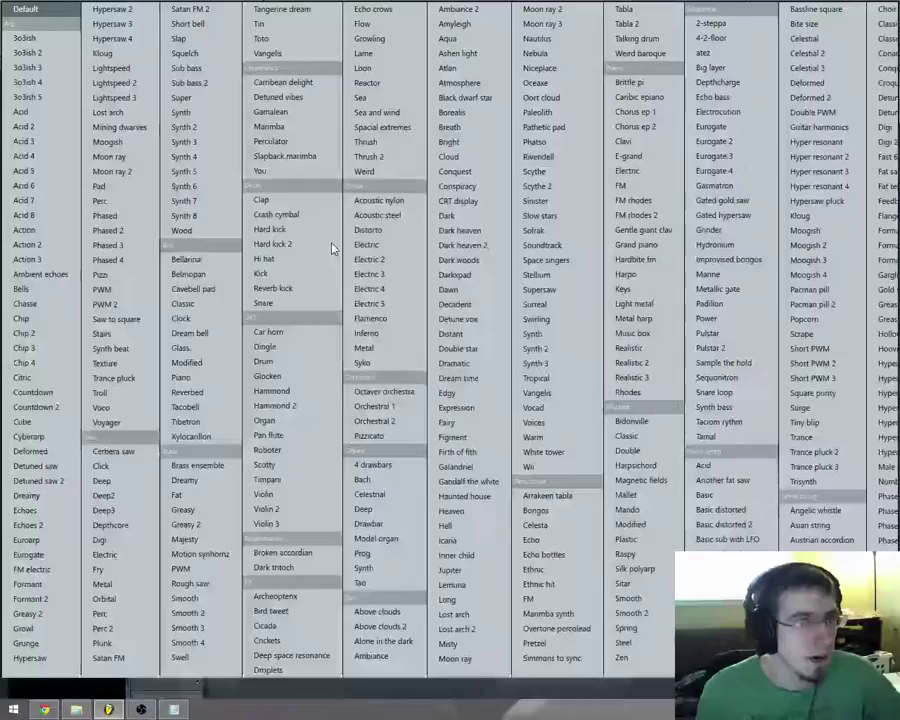
left_click(38, 12)
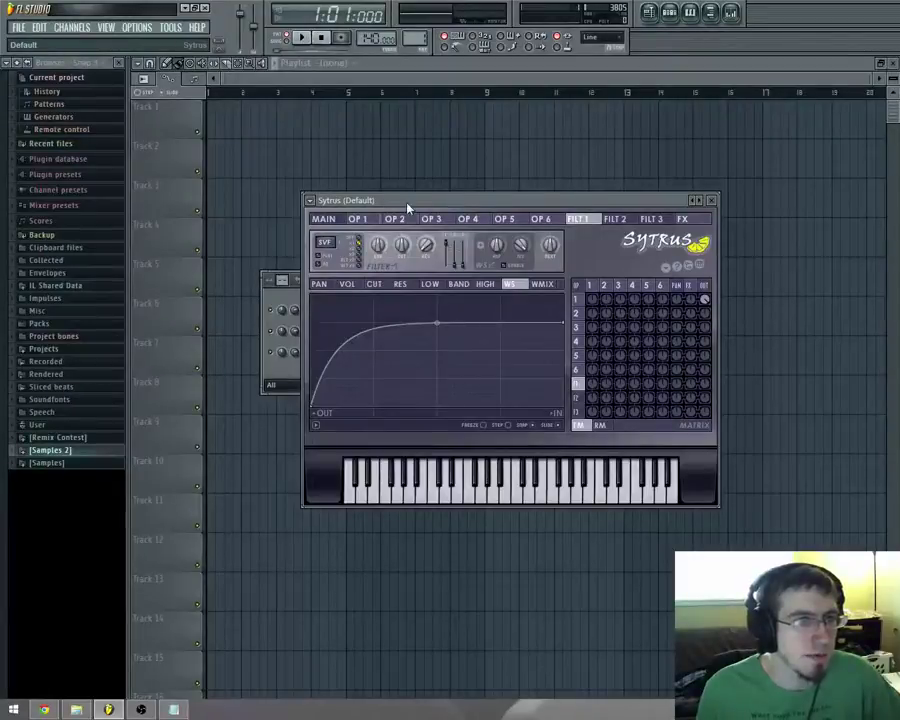
left_click_drag(416, 203, 410, 198)
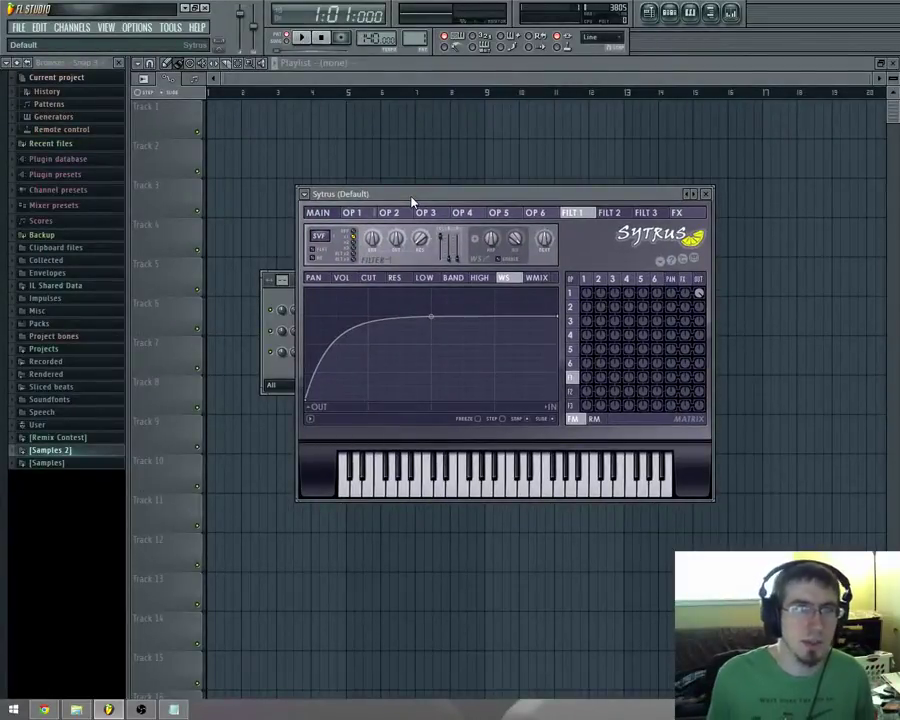
left_click(338, 213)
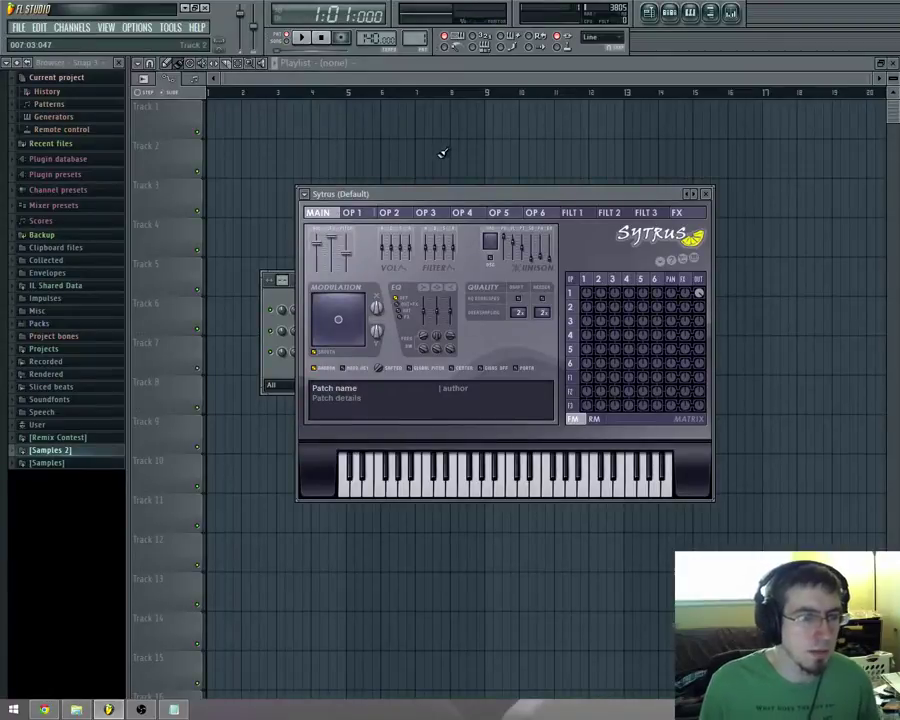
Step: On the OP 1 page, turn the Shape knob to morph the sine into a sawtooth
left_click(352, 213)
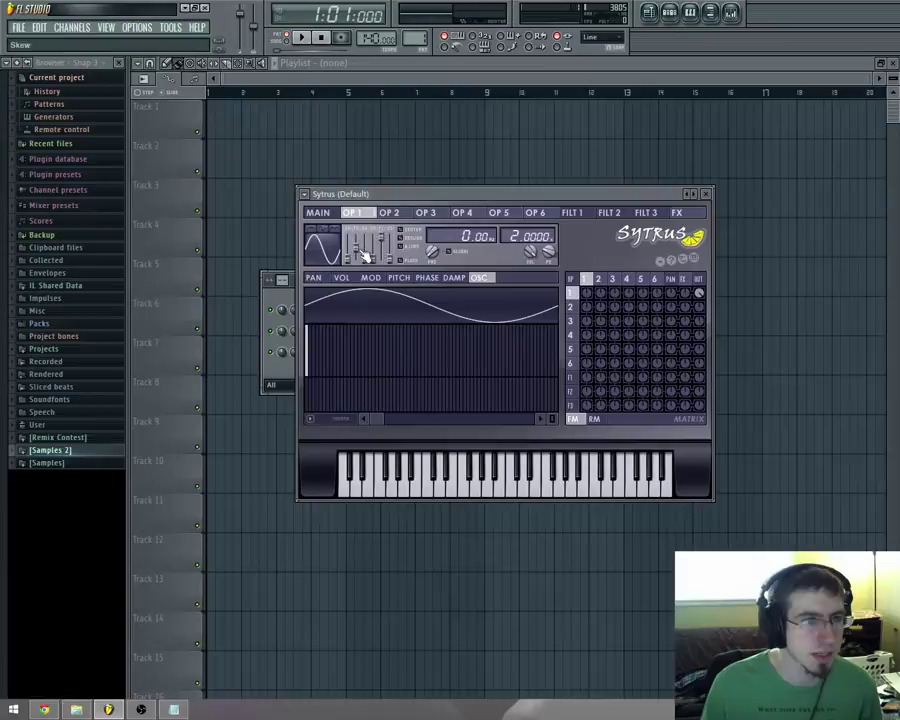
left_click_drag(352, 262, 352, 227)
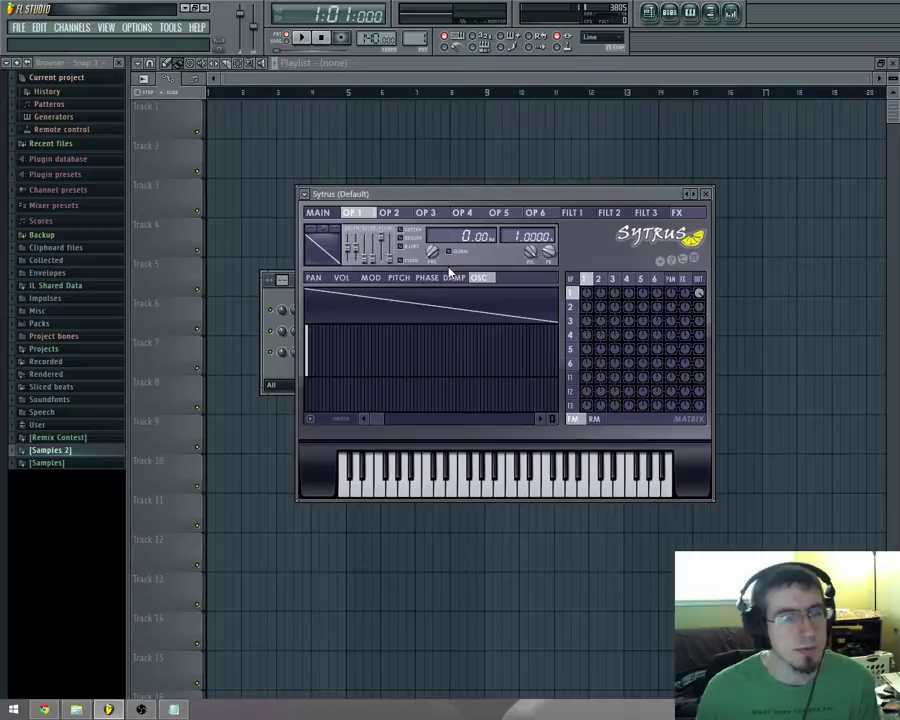
Step: On the FILT 1 page, switch on the waveshaper and set it to bipolar mode
left_click(578, 218)
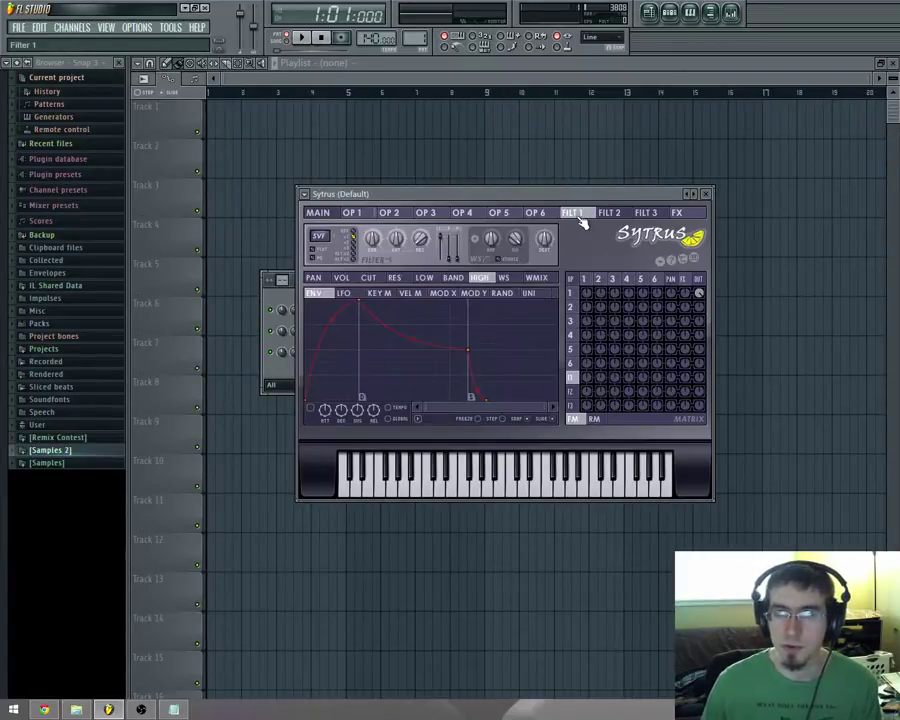
left_click(505, 262)
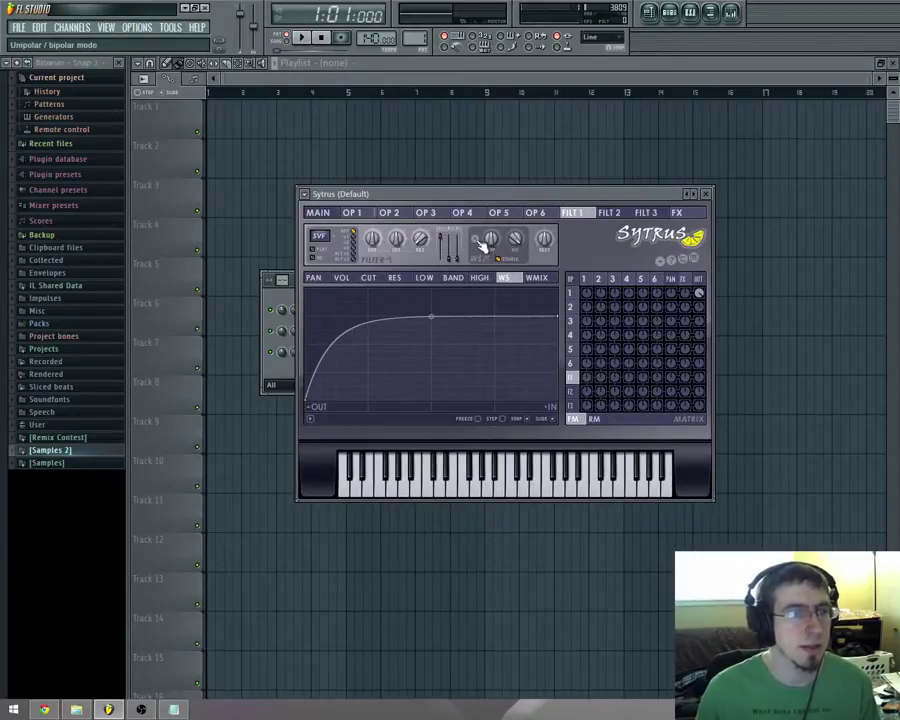
left_click(480, 243)
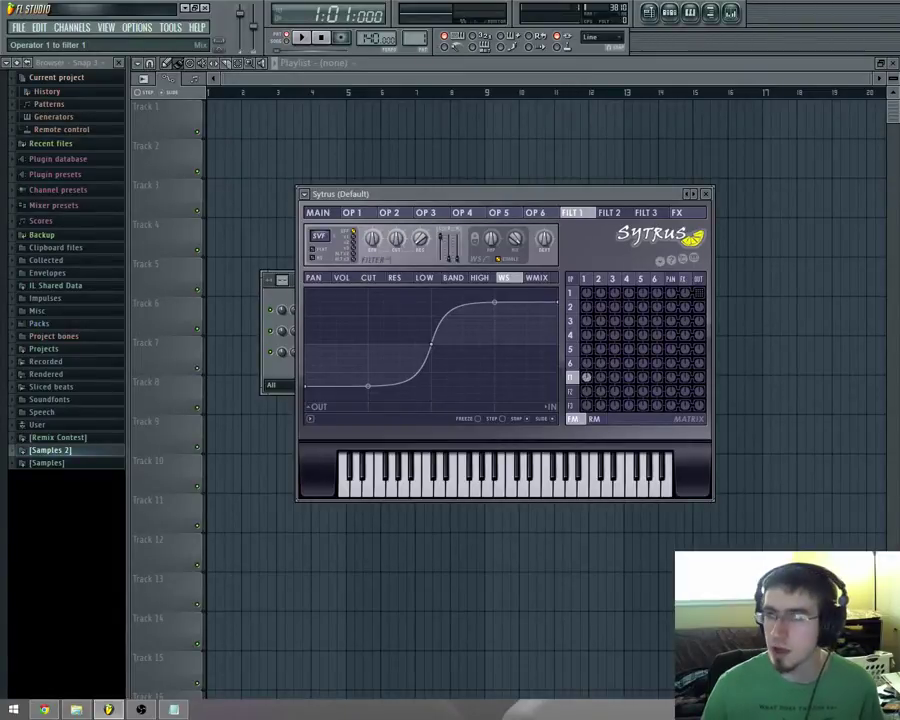
Step: In the matrix, turn up the OP1-to-F1 knob and set the F1 OUT knob to 100%
left_click_drag(588, 379, 588, 440)
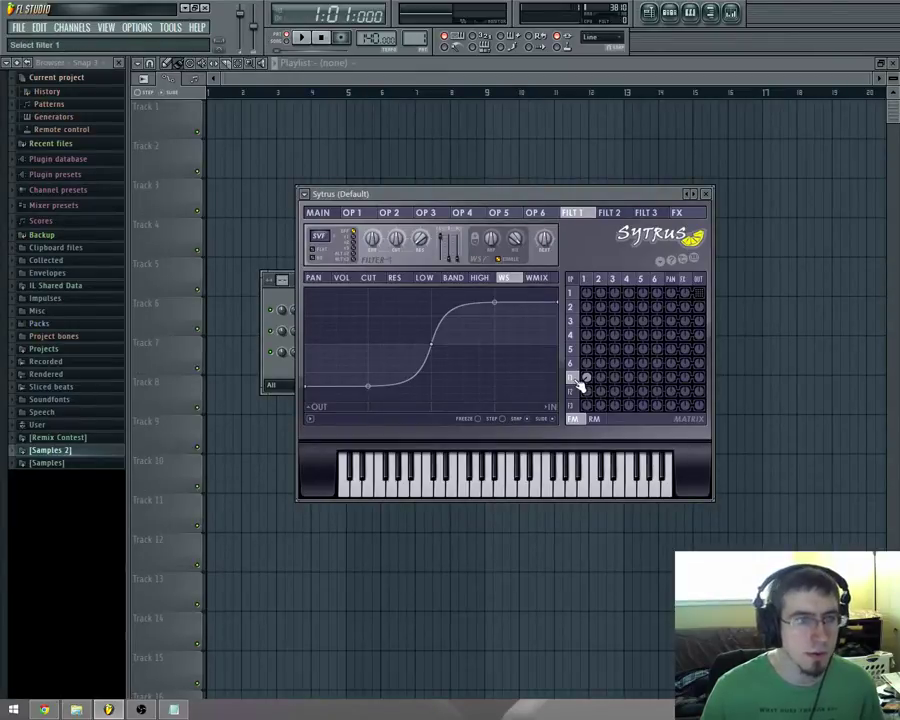
left_click(700, 379)
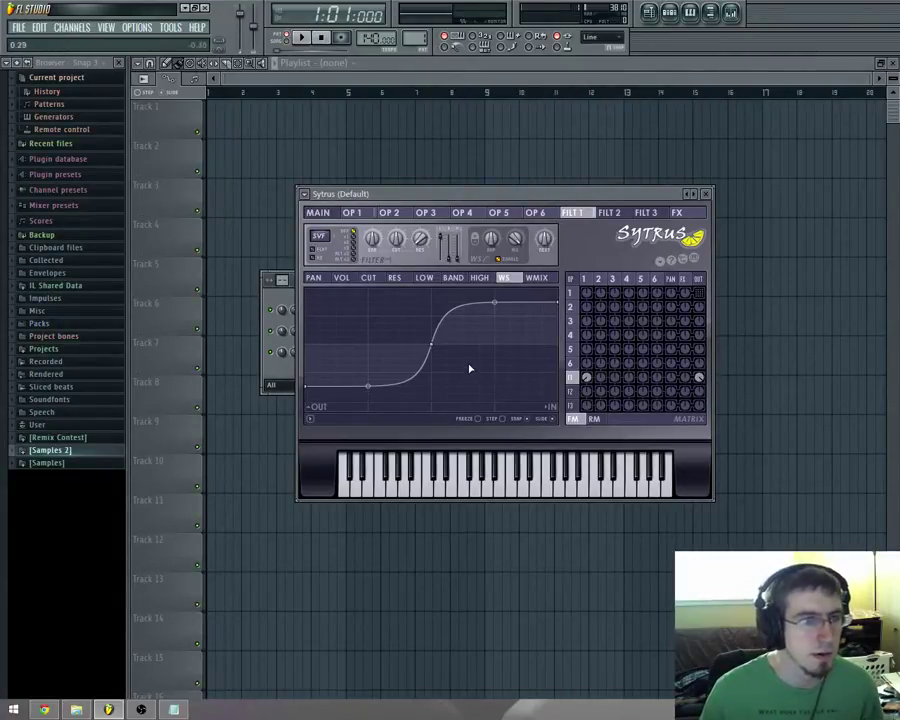
Step: Move the curve's end points to bottom-left and mid-height, and raise a sharp peak on the left
left_click_drag(462, 196, 486, 199)
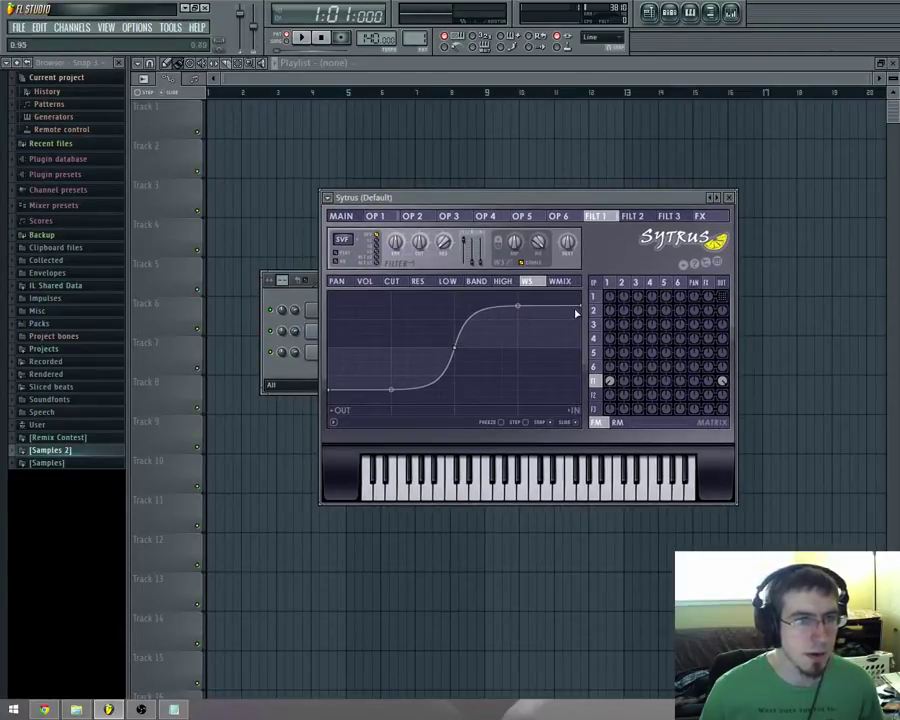
left_click_drag(579, 308, 592, 283)
left_click_drag(333, 389, 328, 350)
left_click_drag(579, 300, 590, 352)
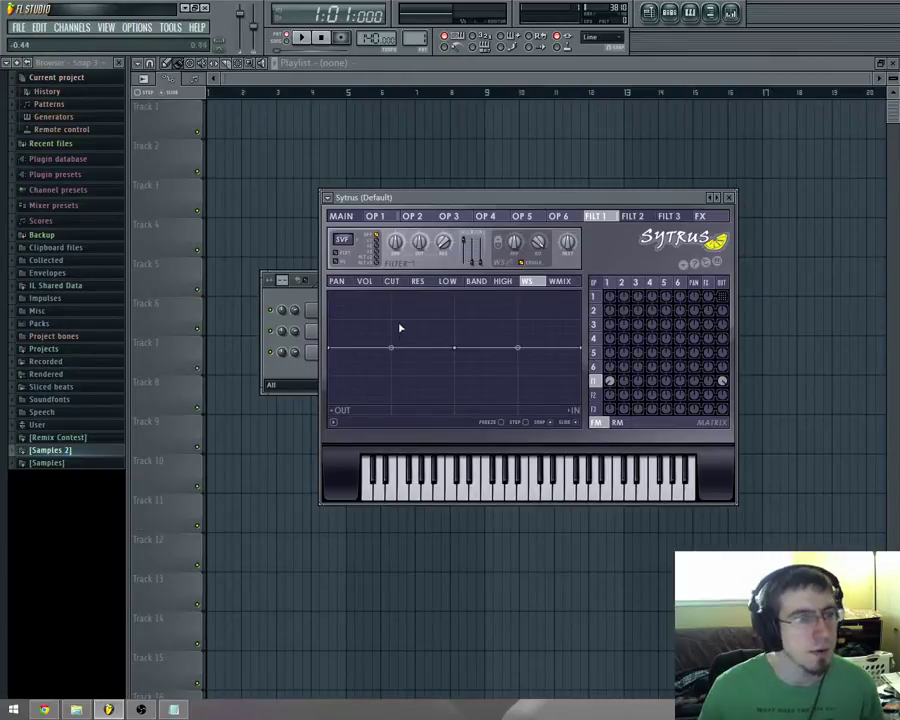
left_click_drag(391, 347, 395, 304)
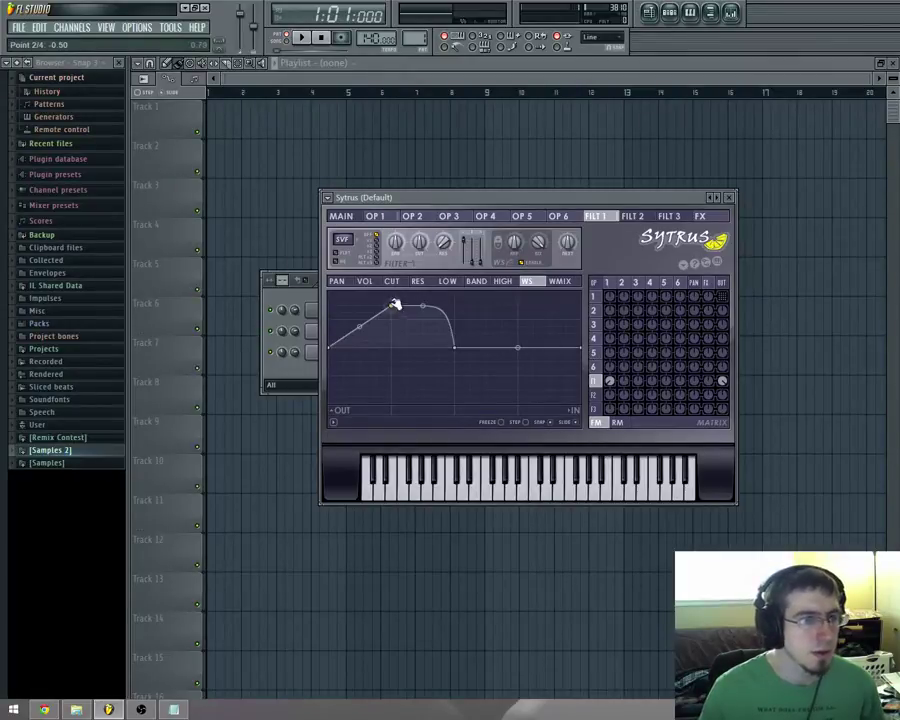
Step: Add a dip point right of centre and straighten the curved segments
right_click(518, 400)
left_click_drag(423, 293, 444, 301)
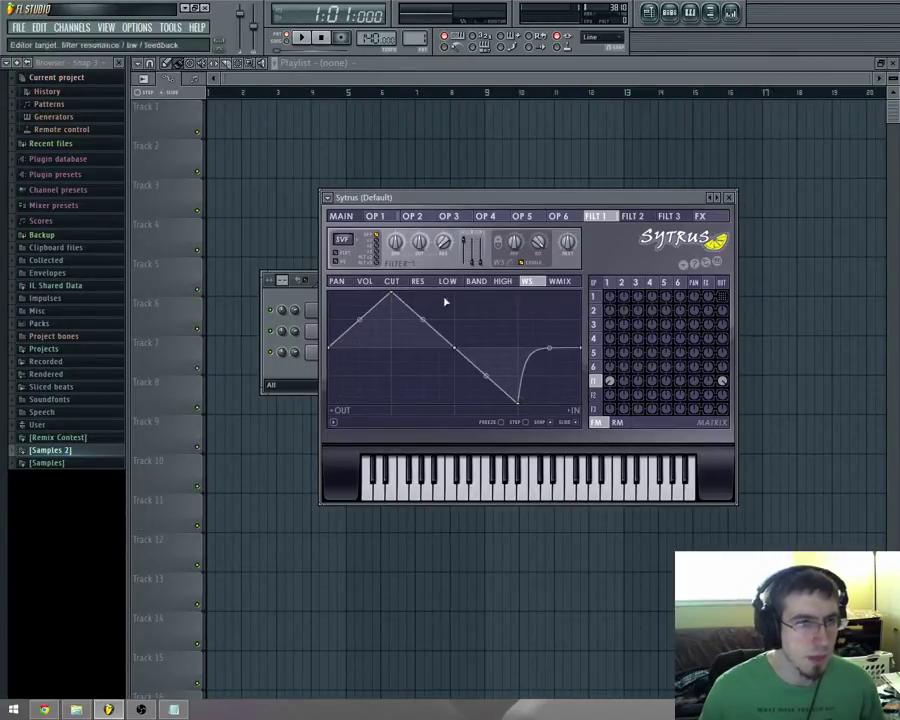
left_click_drag(549, 348, 517, 402)
Step: Delete the extra points on the descending slope, leaving the peak point unchanged
right_click(472, 317)
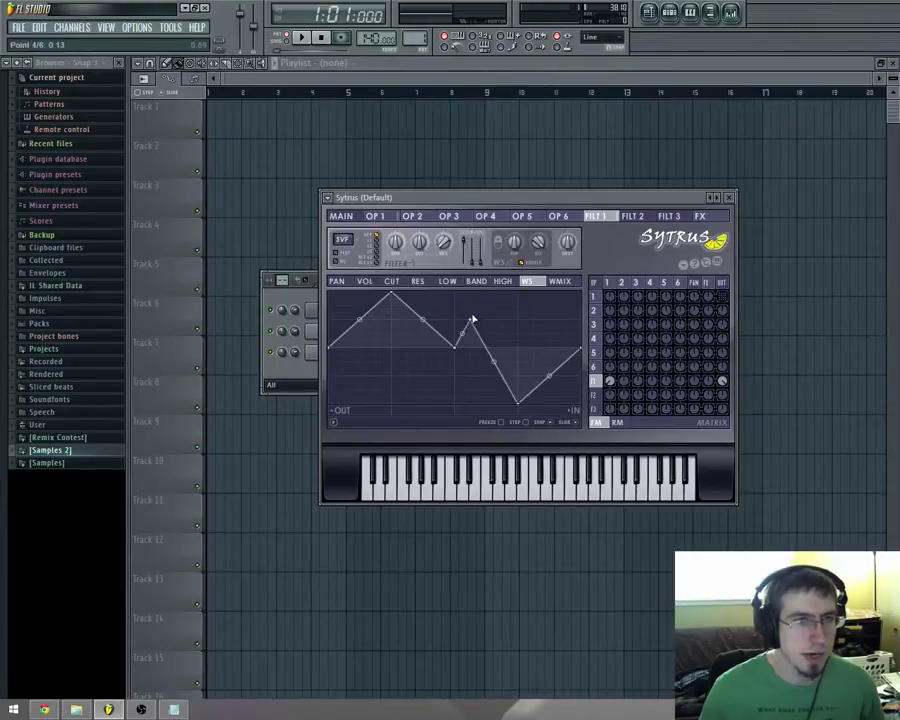
right_click(471, 320)
left_click(493, 344)
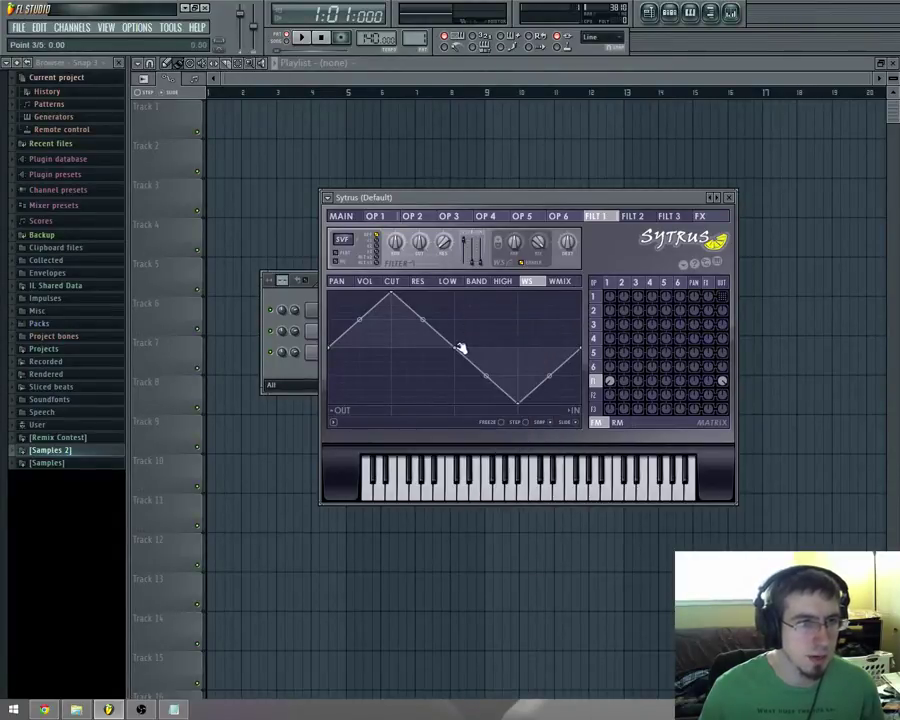
right_click(457, 349)
left_click(478, 372)
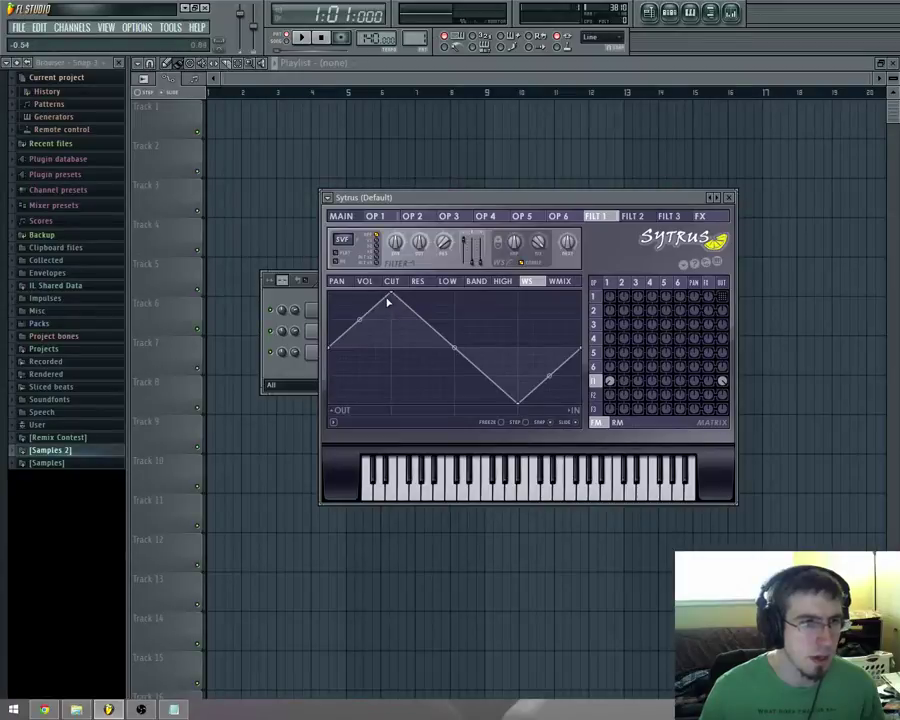
right_click(391, 297)
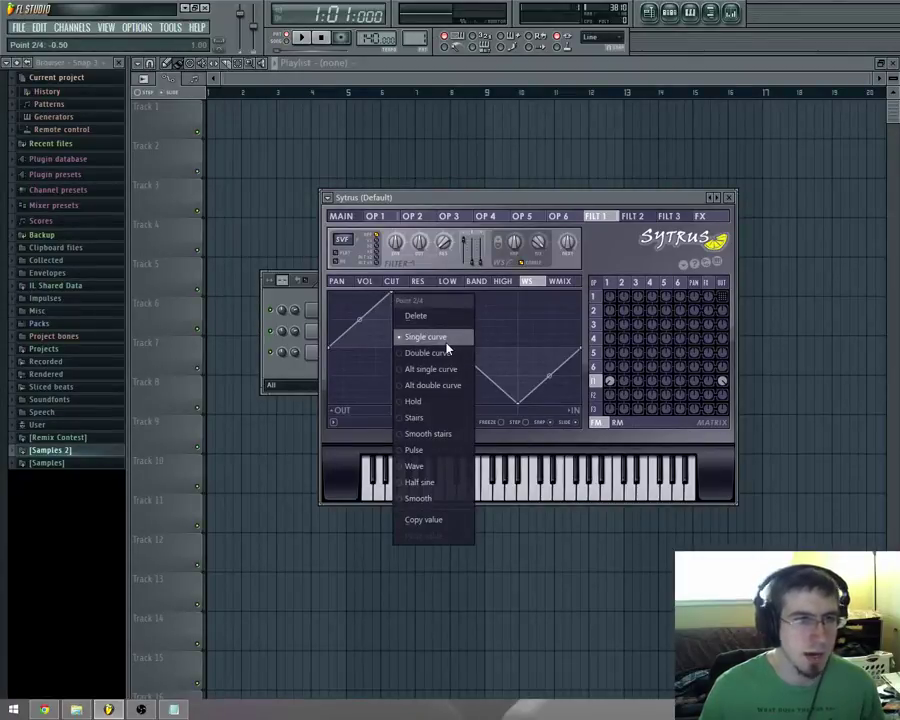
left_click(508, 200)
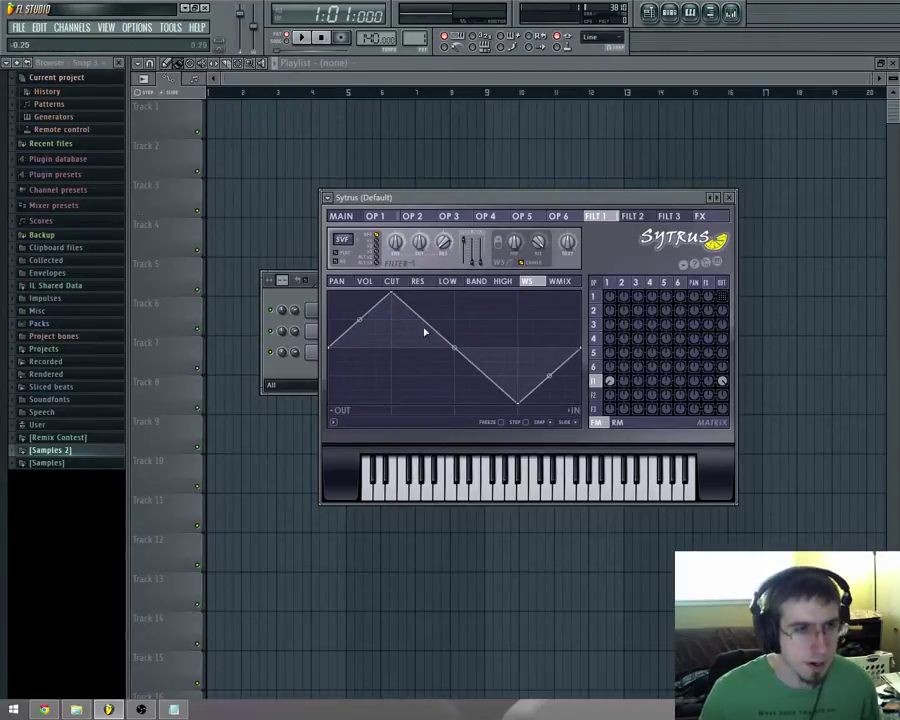
Step: Bend the segments, make the descending slope a vertical drop, and pull the right end to the bottom
left_click_drag(359, 320, 356, 298)
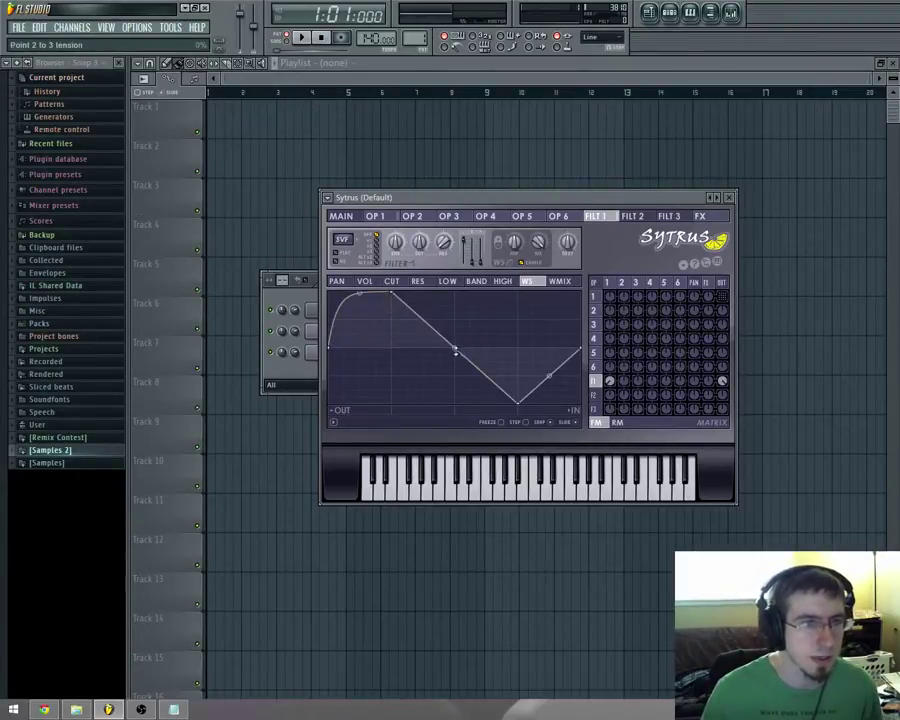
left_click_drag(455, 350, 452, 400)
left_click_drag(550, 377, 551, 354)
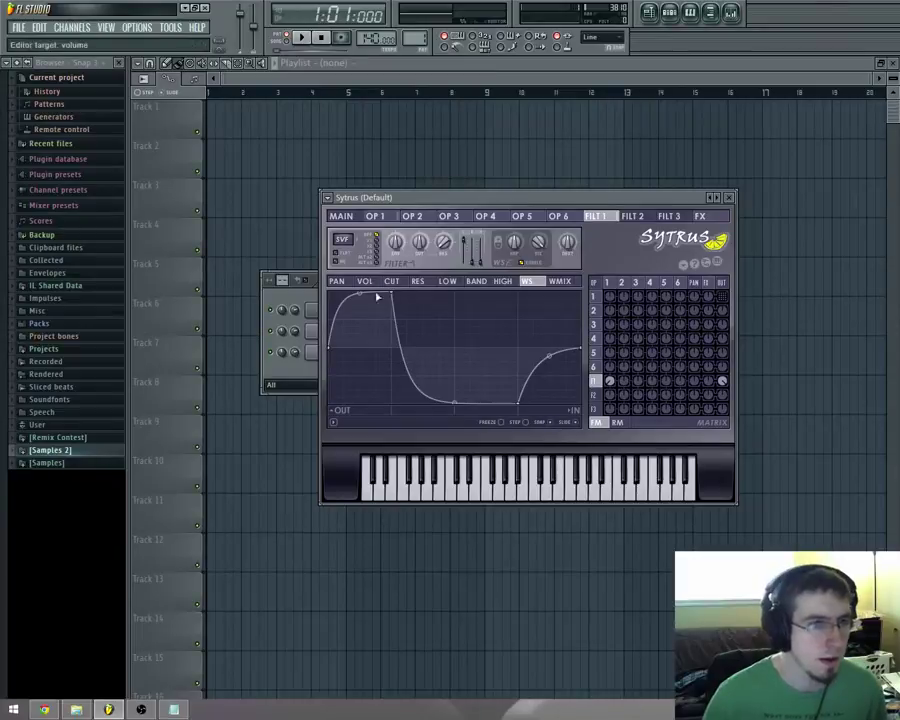
left_click_drag(331, 349, 395, 400)
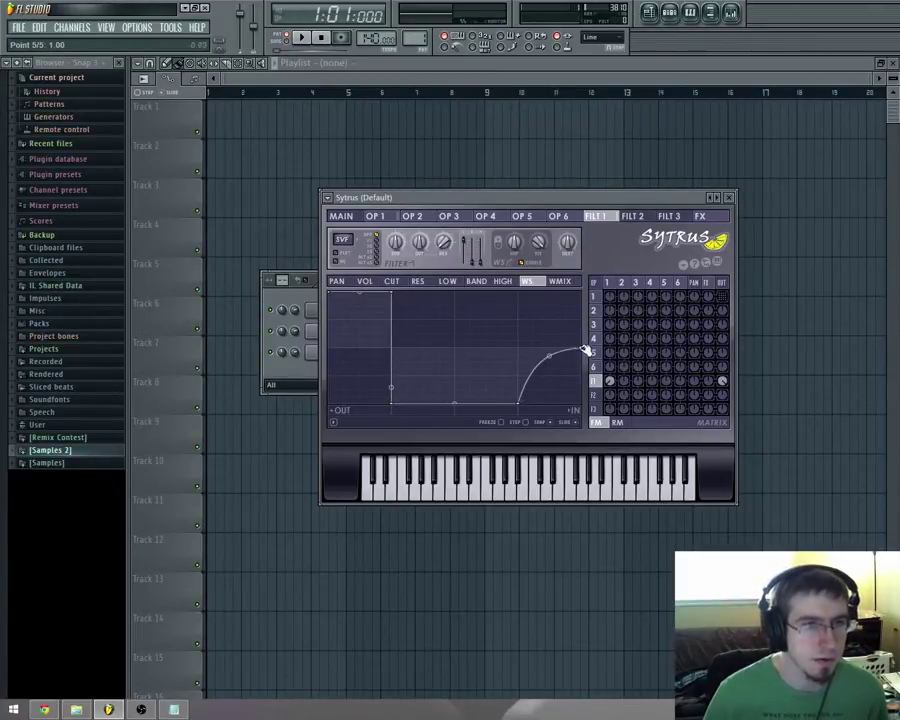
left_click_drag(585, 350, 520, 416)
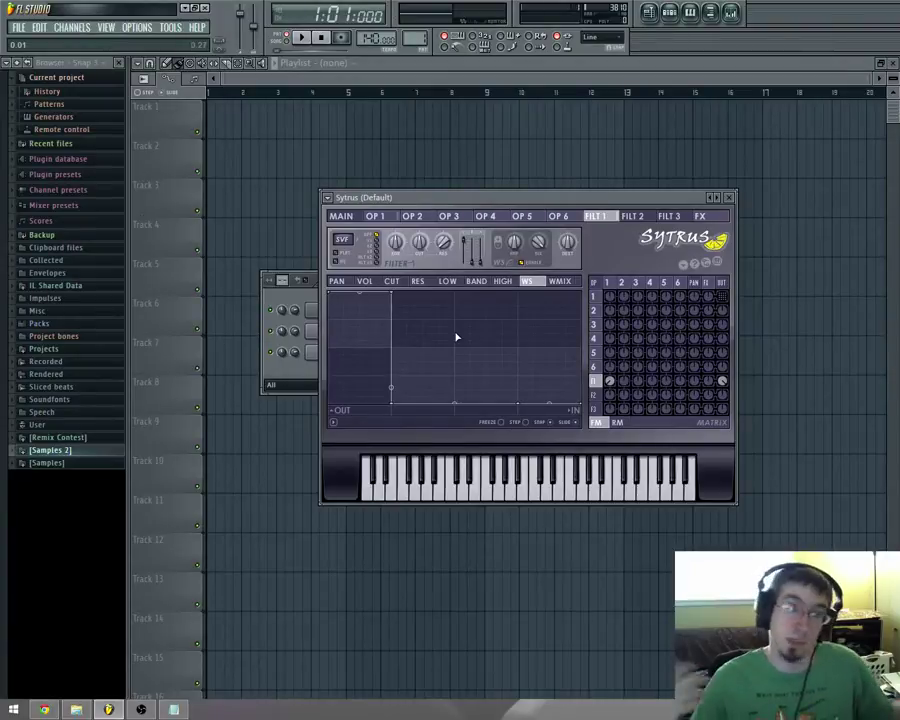